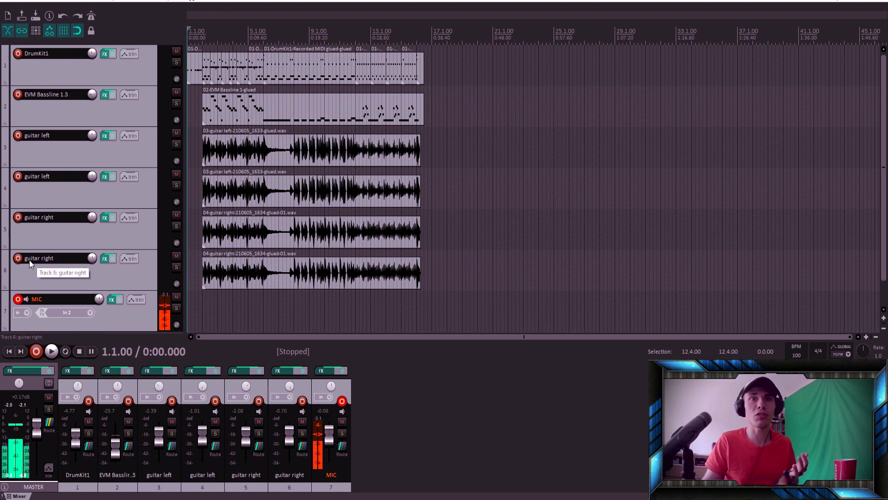
Remove the EVM Bassline 1.3 track from the project via its track context menu.
{"action": "right_click", "coordinate": [99, 117]}
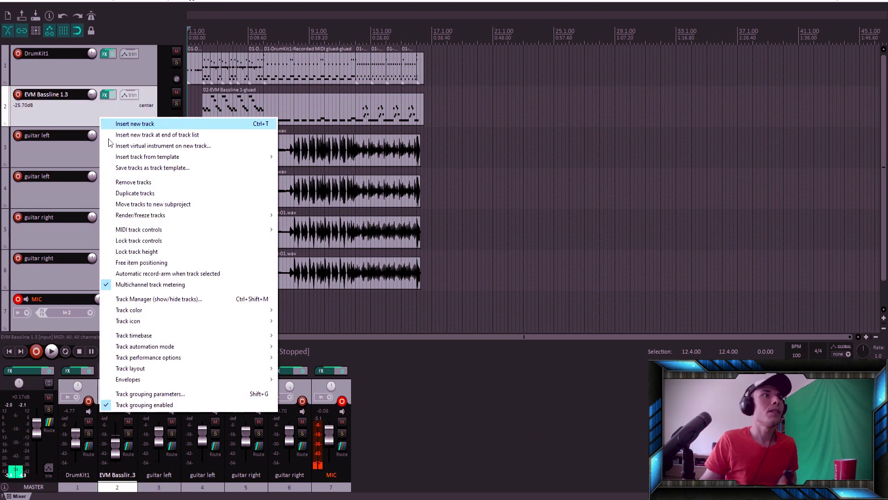
{"action": "left_click", "coordinate": [122, 182]}
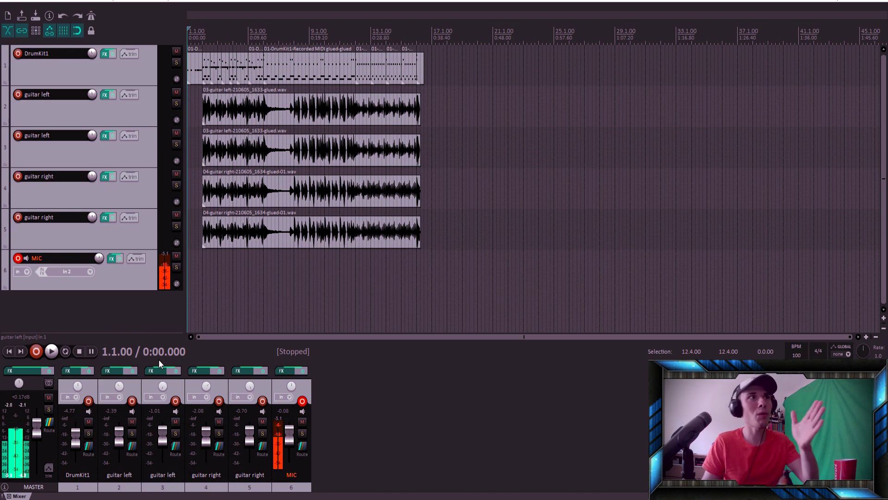
Open guitar left's FX chain and view GTune, ReaGate, then the TSE 808 pedal settings.
{"action": "left_click", "coordinate": [106, 94]}
{"action": "left_click", "coordinate": [171, 113]}
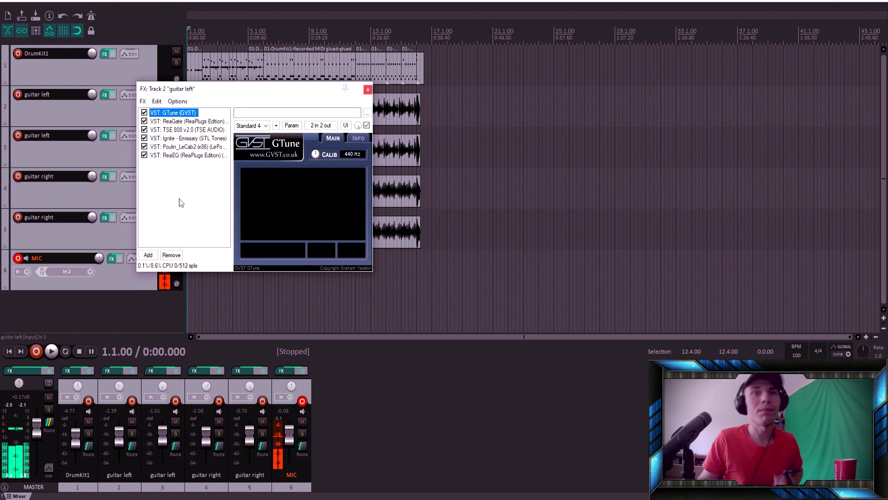
{"action": "left_click", "coordinate": [176, 122]}
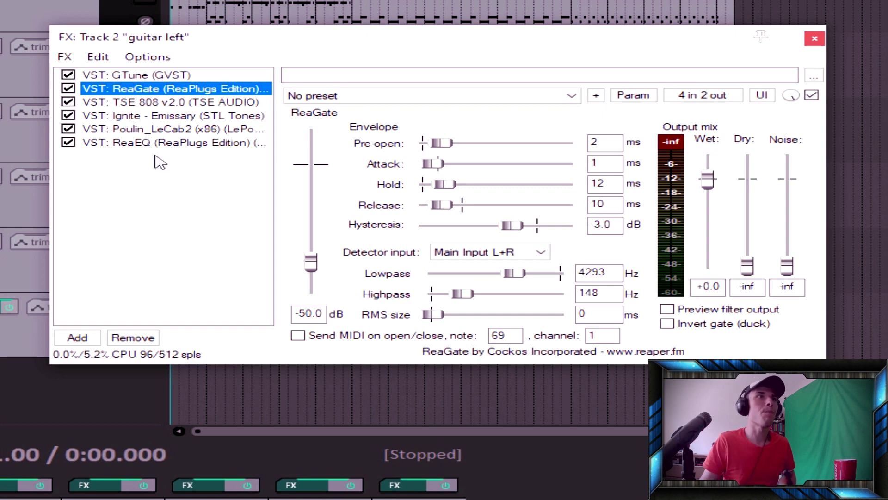
{"action": "left_click", "coordinate": [140, 102]}
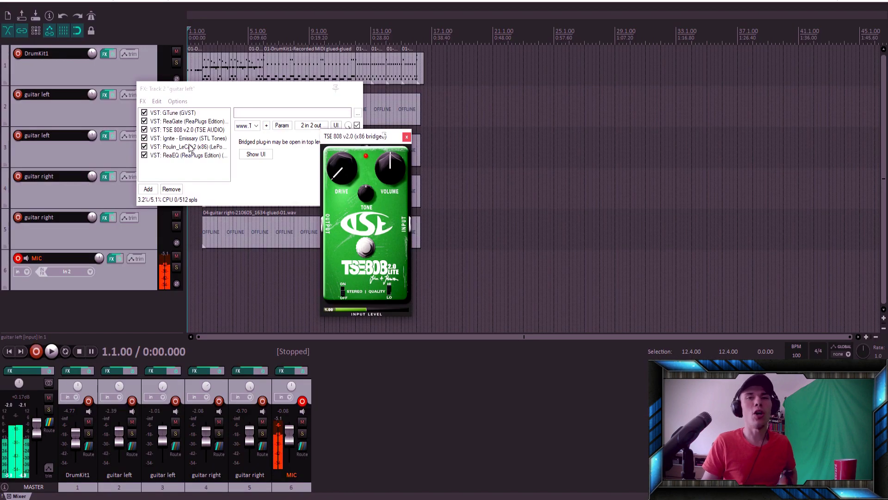
Show the Ignite Emissary amp plugin in guitar left's FX chain.
{"action": "left_click", "coordinate": [189, 138]}
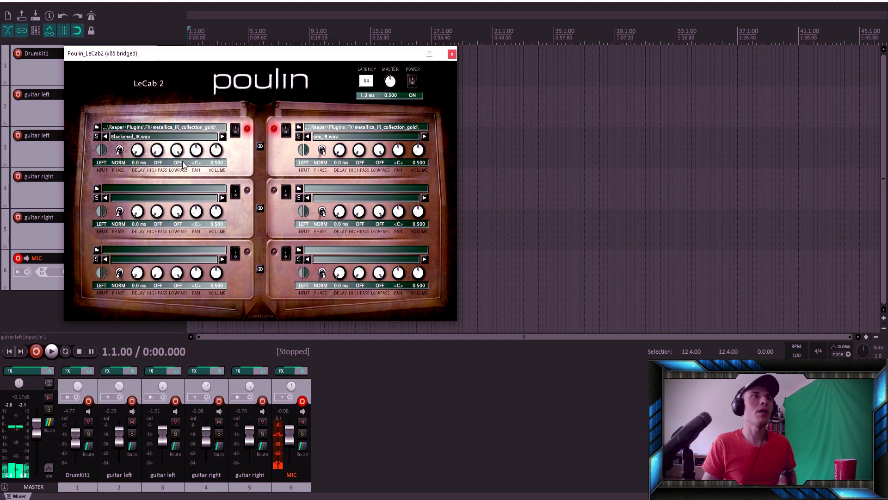
Move the LeCab2 window aside and bring guitar left's ReaEQ forward, band 1 at 154.8 Hz.
{"action": "left_click_drag", "start_coordinate": [209, 53], "coordinate": [368, 86]}
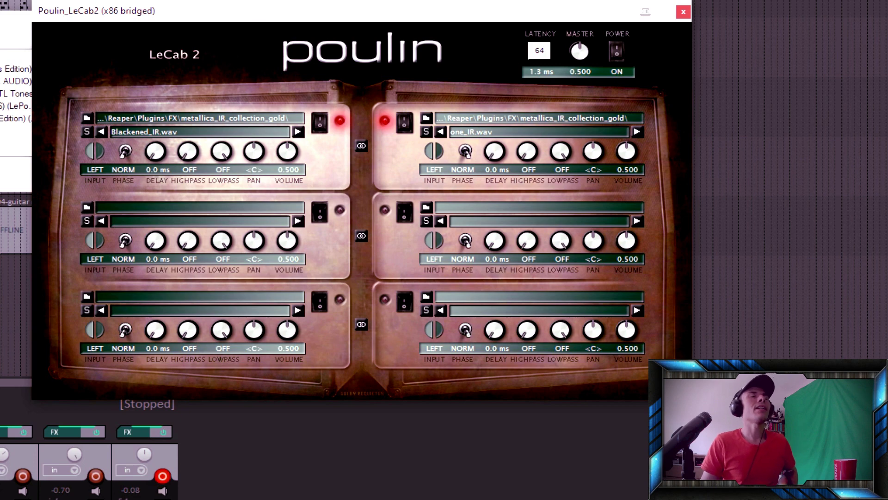
{"action": "left_click", "coordinate": [15, 118]}
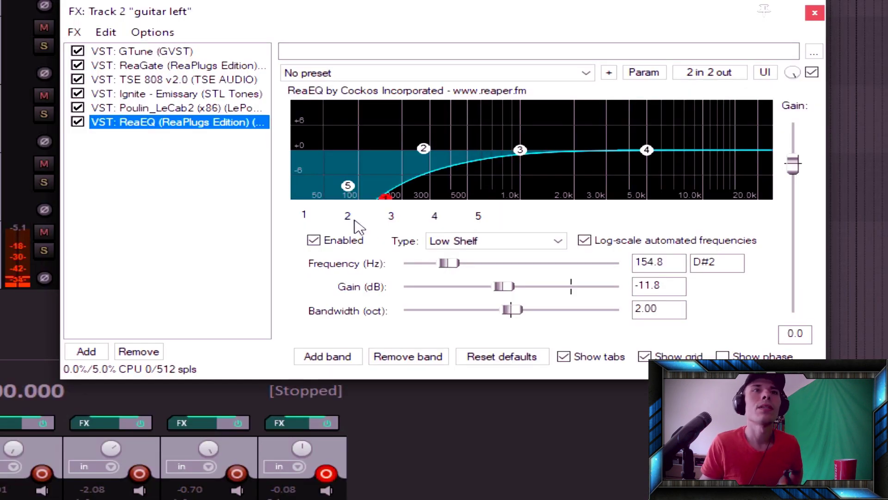
Inspect ReaEQ bands 2–5: 274.2 Hz, 1000 Hz, 5000 Hz high shelf, -8.4 dB at 83 Hz.
{"action": "left_click", "coordinate": [356, 224]}
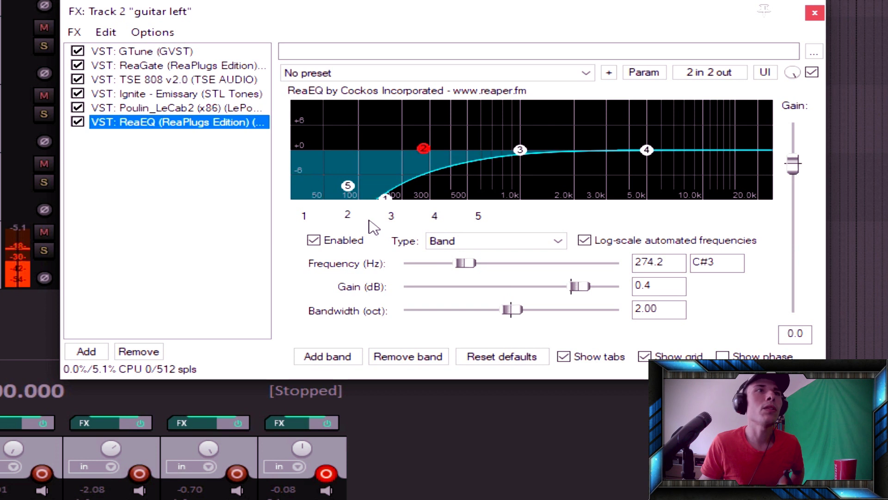
{"action": "left_click", "coordinate": [398, 216]}
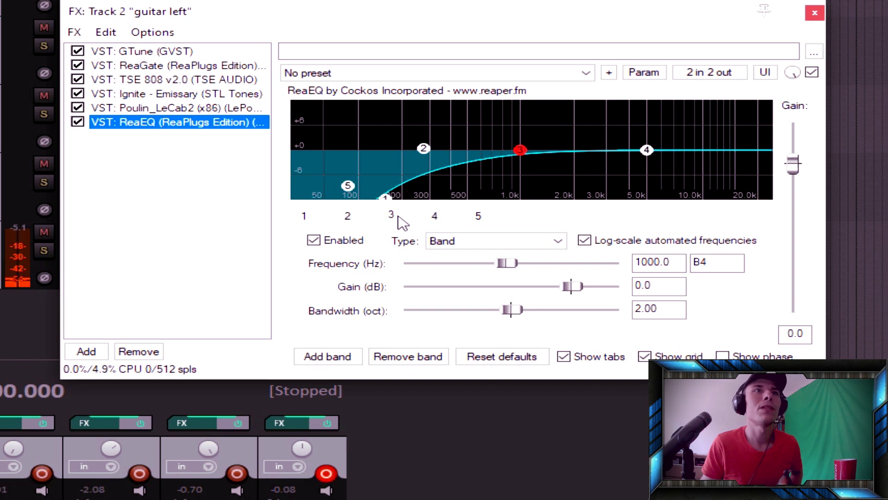
{"action": "left_click", "coordinate": [440, 222]}
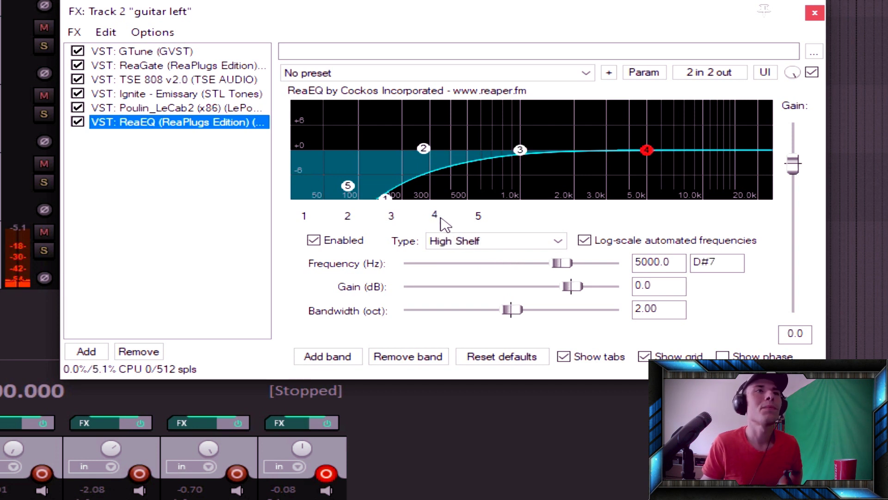
{"action": "left_click", "coordinate": [486, 224]}
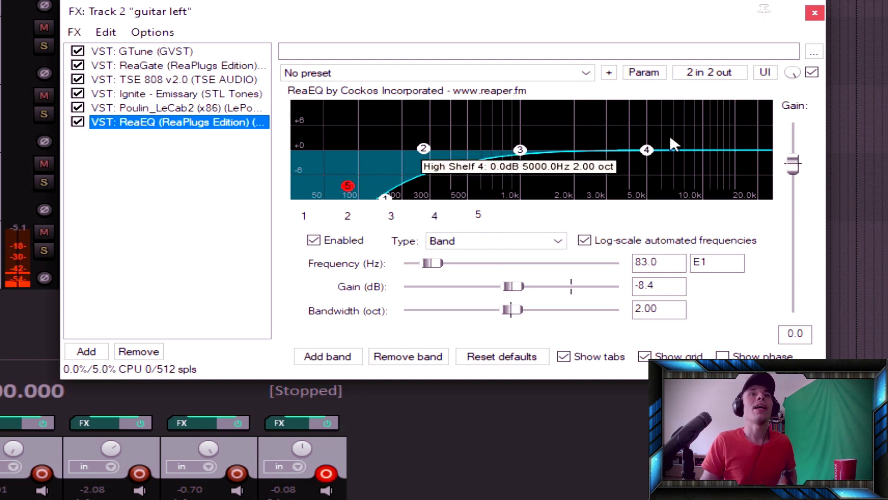
Close the FX chain and select all four guitar tracks, panned 30% and 100% left/right.
{"action": "left_click", "coordinate": [814, 13]}
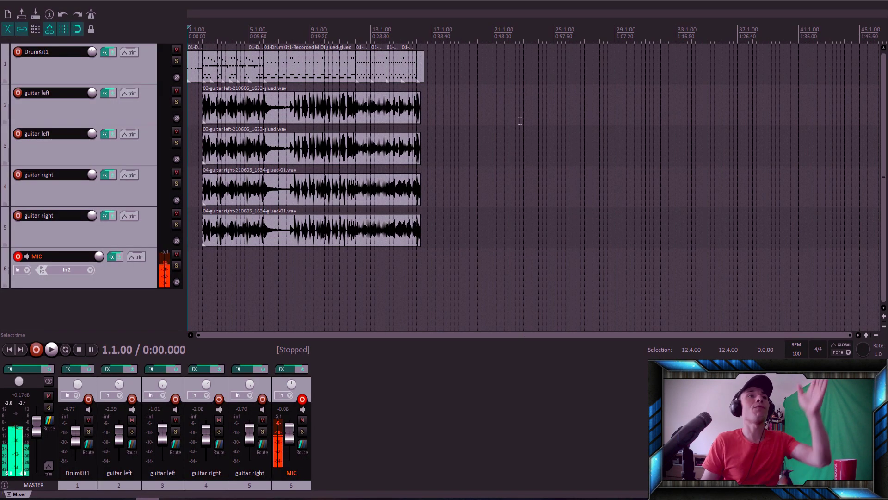
{"action": "left_click", "coordinate": [105, 113]}
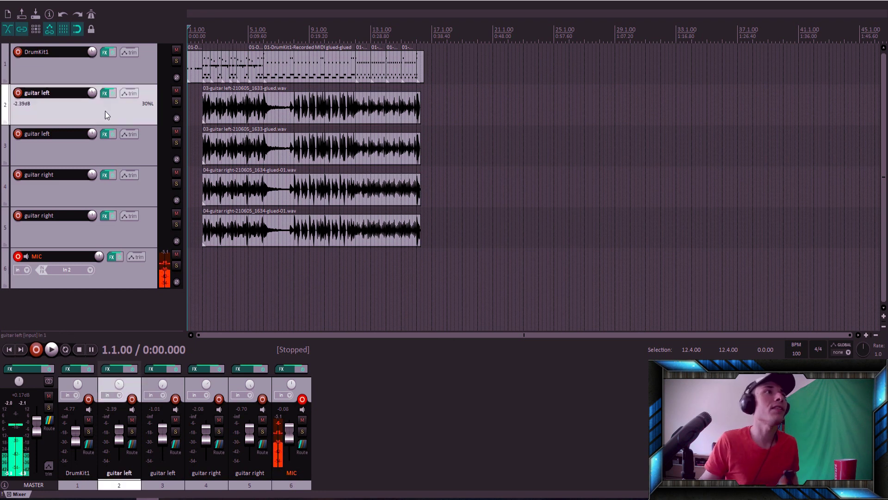
{"action": "left_click", "coordinate": [104, 197], "text": "ctrl"}
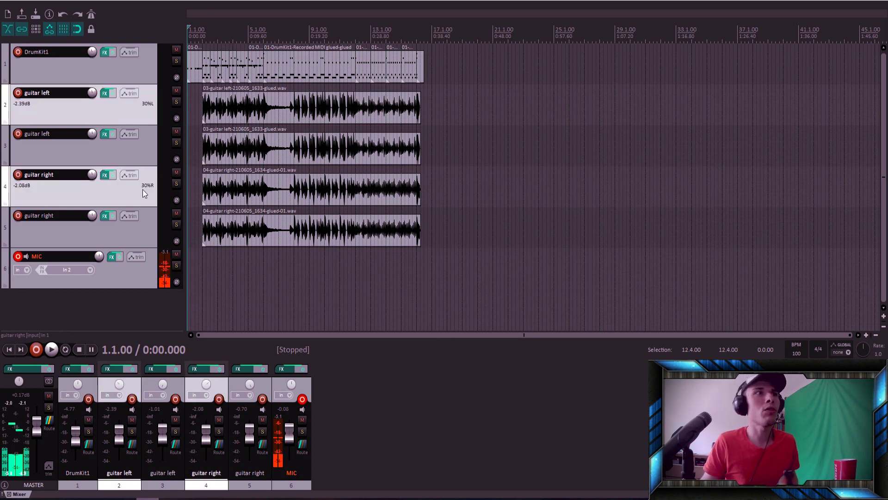
{"action": "left_click", "coordinate": [117, 145]}
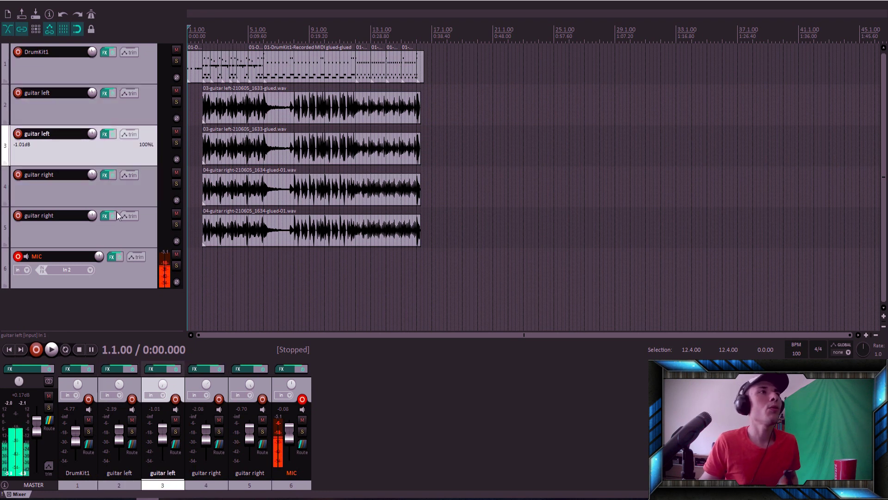
{"action": "left_click", "coordinate": [115, 229], "text": "ctrl"}
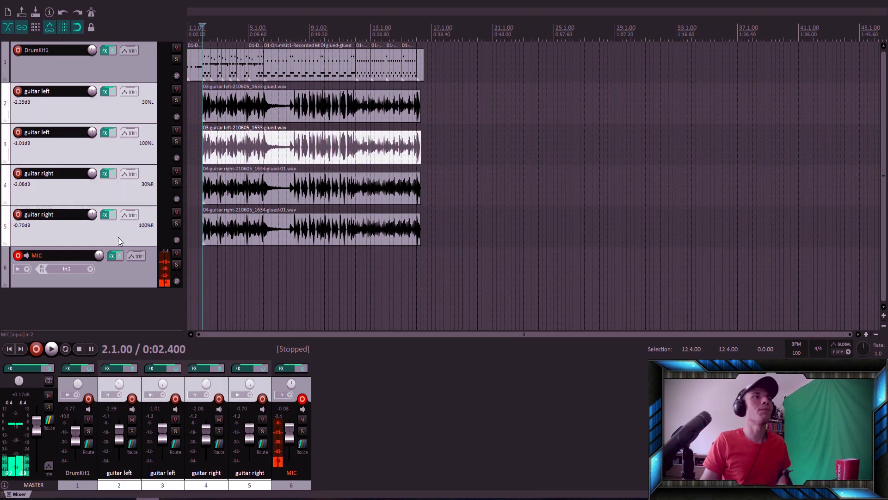
Bypass FX on the soloed guitars, play them dry, then stop and undo the master volume change.
{"action": "left_click", "coordinate": [113, 215]}
{"action": "left_click", "coordinate": [177, 224]}
{"action": "left_click", "coordinate": [176, 264]}
{"action": "key", "text": "space"}
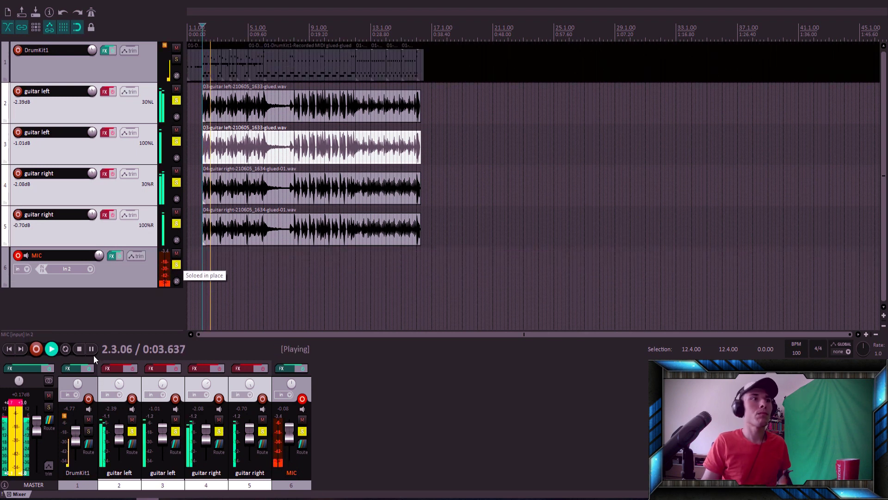
{"action": "left_click_drag", "start_coordinate": [37, 421], "coordinate": [39, 427]}
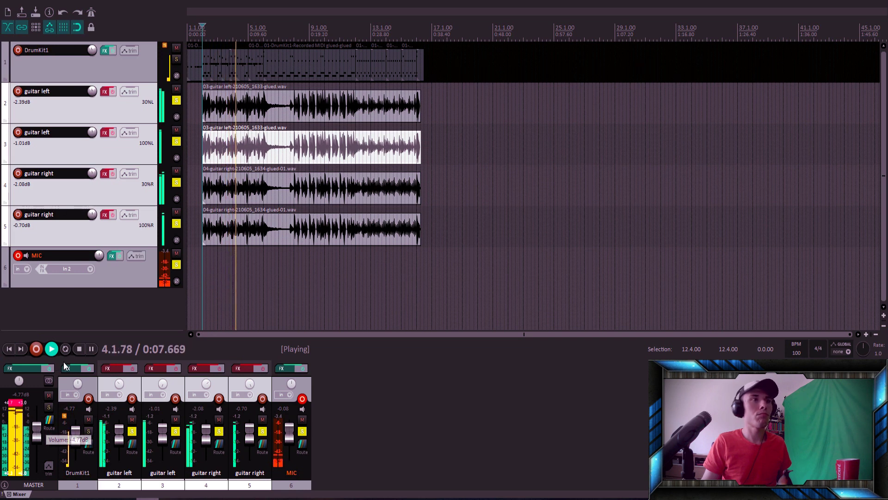
{"action": "left_click", "coordinate": [78, 349]}
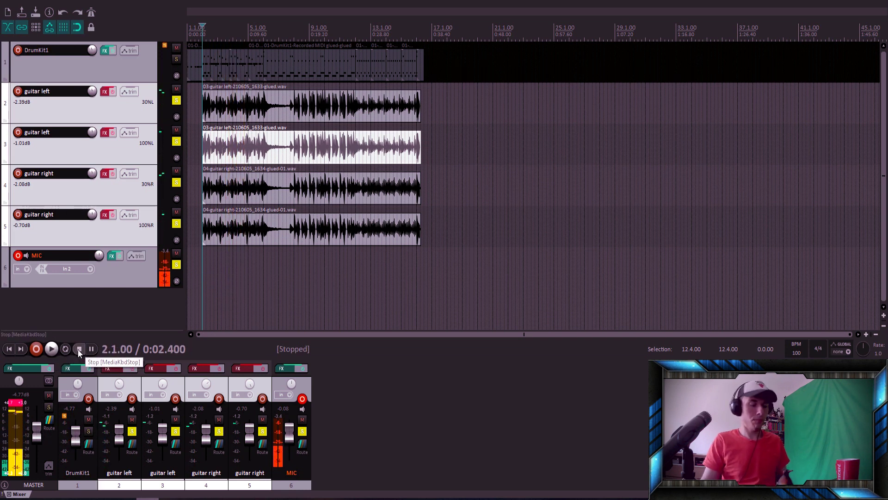
{"action": "key", "text": "ctrl+z"}
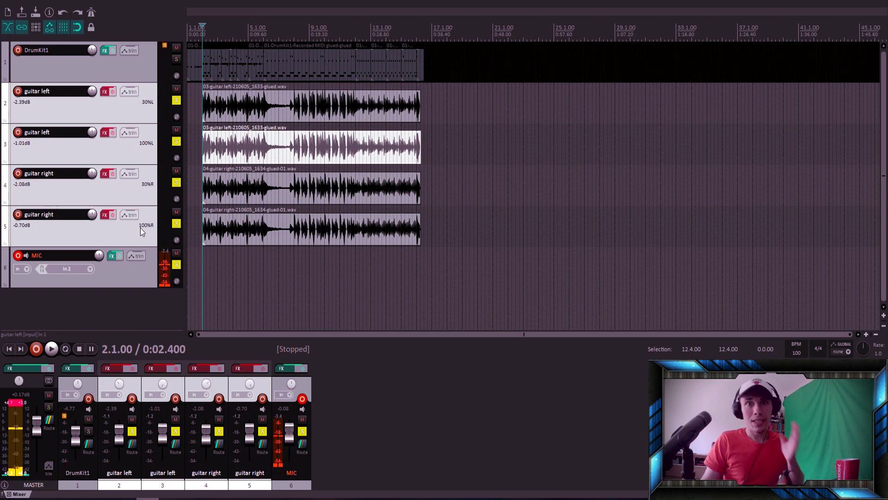
Re-enable the guitar effects, play the guitars again, then stop and return to 0:00.000.
{"action": "left_click", "coordinate": [114, 215]}
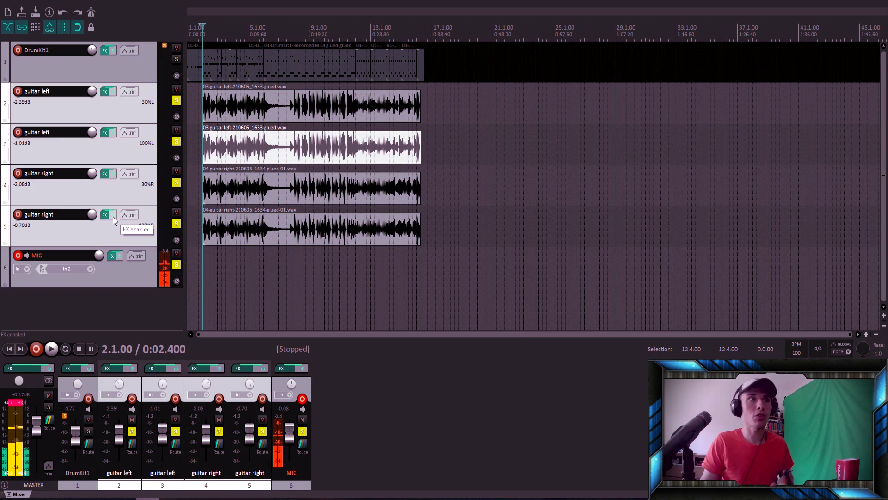
{"action": "key", "text": "space"}
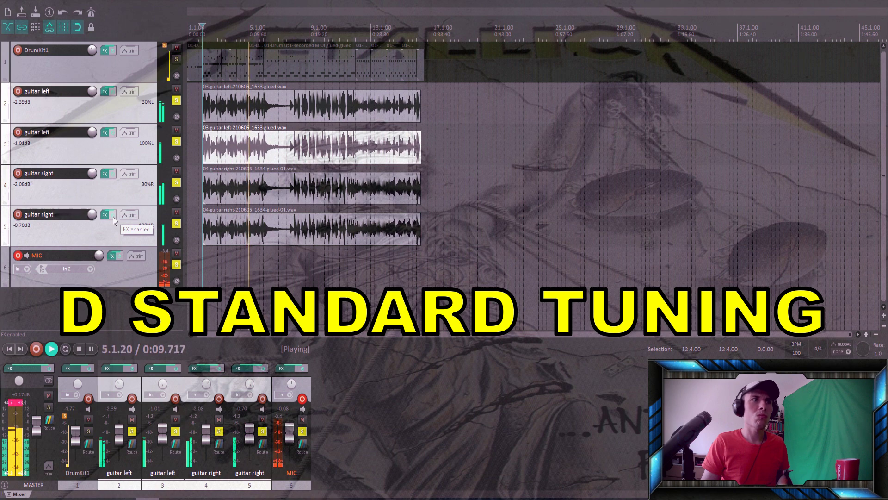
{"action": "left_click", "coordinate": [80, 349]}
{"action": "left_click", "coordinate": [9, 349]}
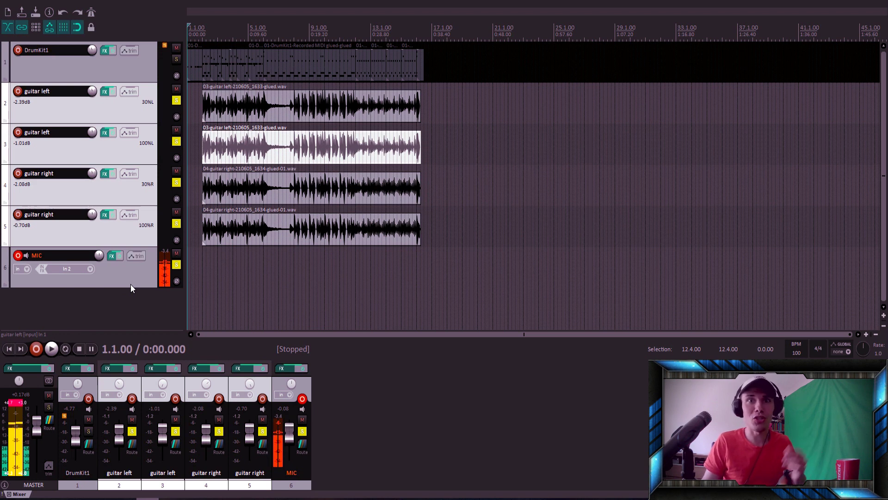
Solo DrumKit1 alongside the guitars and play them together.
{"action": "left_click", "coordinate": [176, 59]}
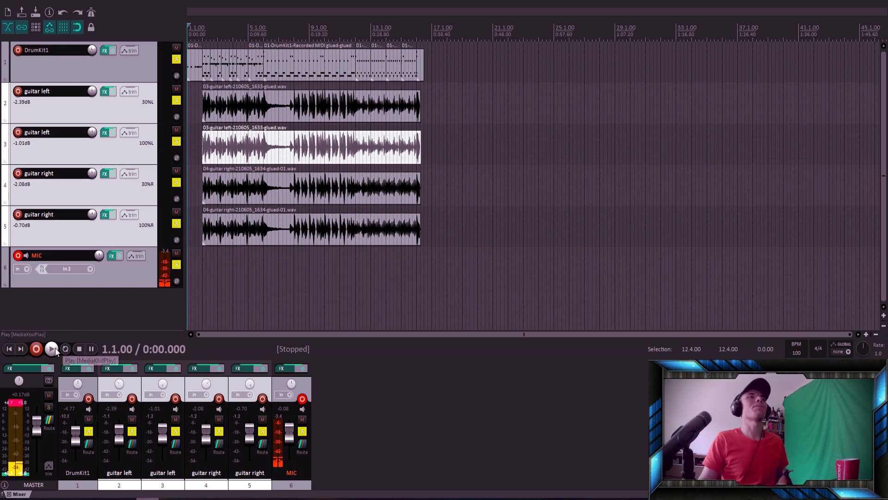
{"action": "left_click", "coordinate": [53, 349]}
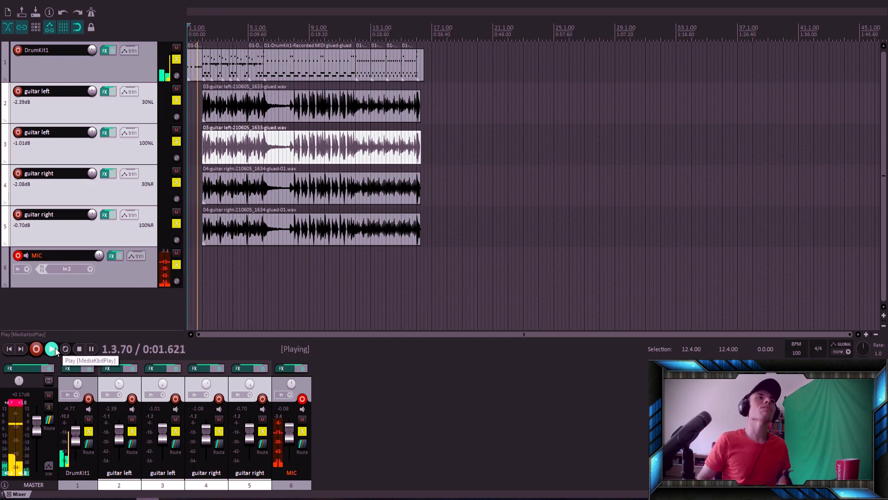